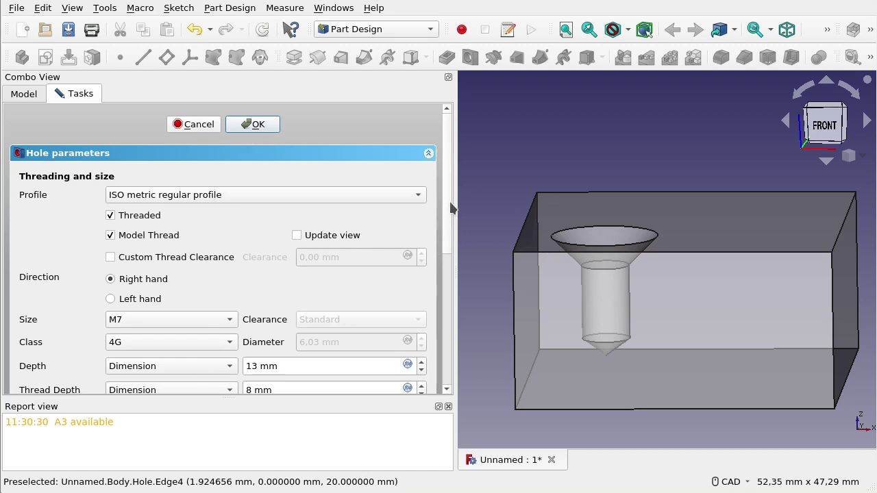
Define an ISO metric M7 countersunk hole with Threaded and Model Thread on, 13 mm deep.
mouse_move(452, 208)
left_mouse_down()
mouse_move(444, 356)
mouse_move(443, 192)
left_mouse_up()
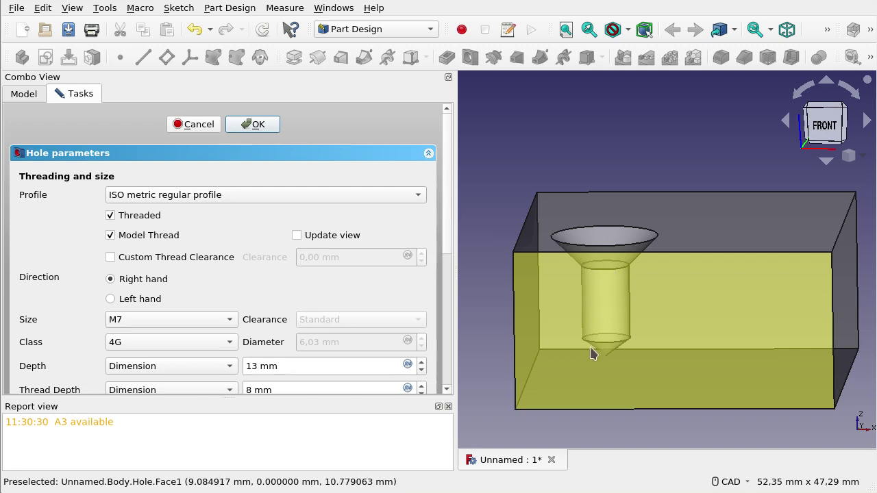
Create the threaded M7 countersunk hole in the block and expand the Hole node to show Sketch001.
left_click(252, 126)
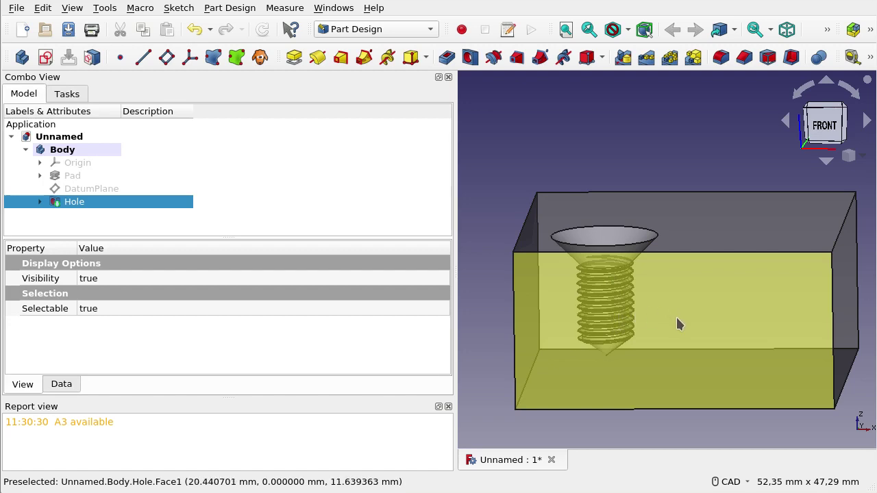
mouse_move(683, 303)
middle_mouse_down()
mouse_move(670, 263)
mouse_move(675, 190)
mouse_move(666, 311)
mouse_move(596, 322)
mouse_move(597, 354)
mouse_move(648, 370)
mouse_move(700, 341)
mouse_move(703, 296)
mouse_move(679, 307)
middle_mouse_up()
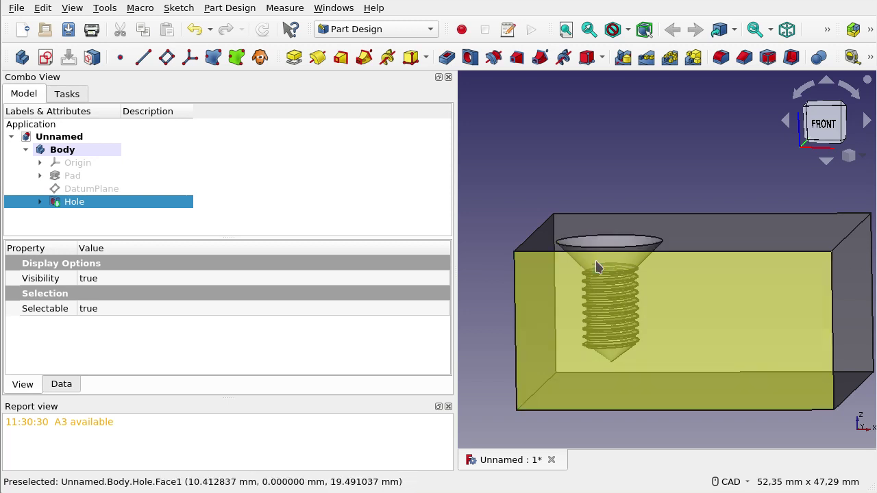
left_click(545, 288)
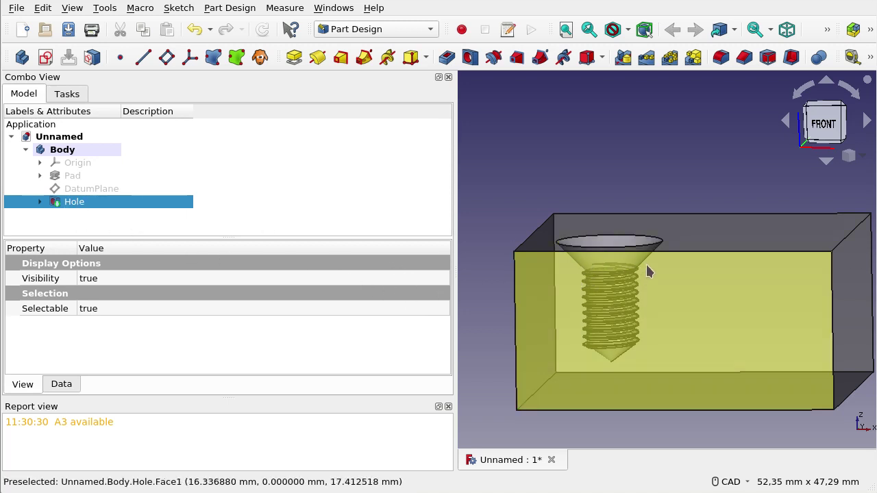
left_click(39, 202)
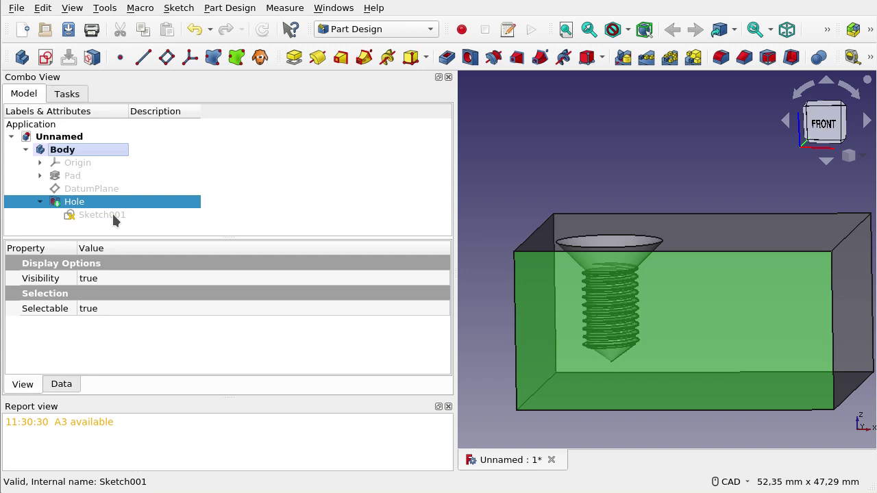
In Sketch001, convert the large and small construction circles to normal geometry and close the sketch.
double_click(113, 216)
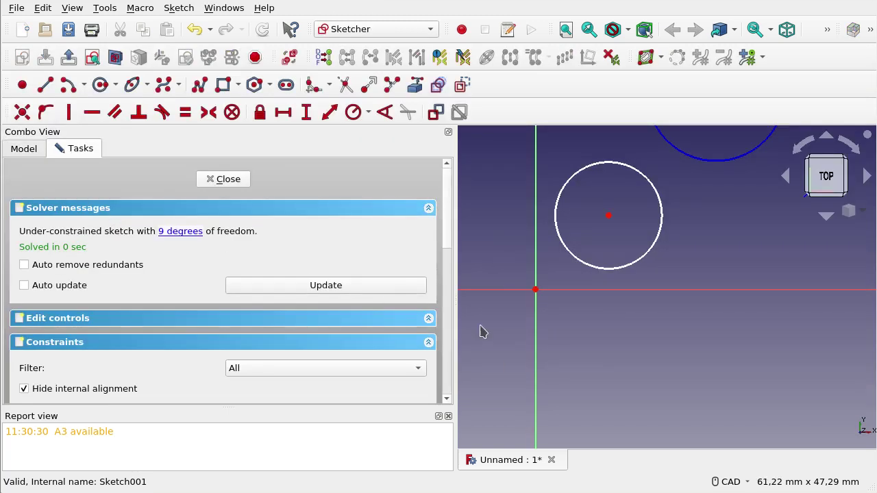
scroll(667, 387, "down", 2)
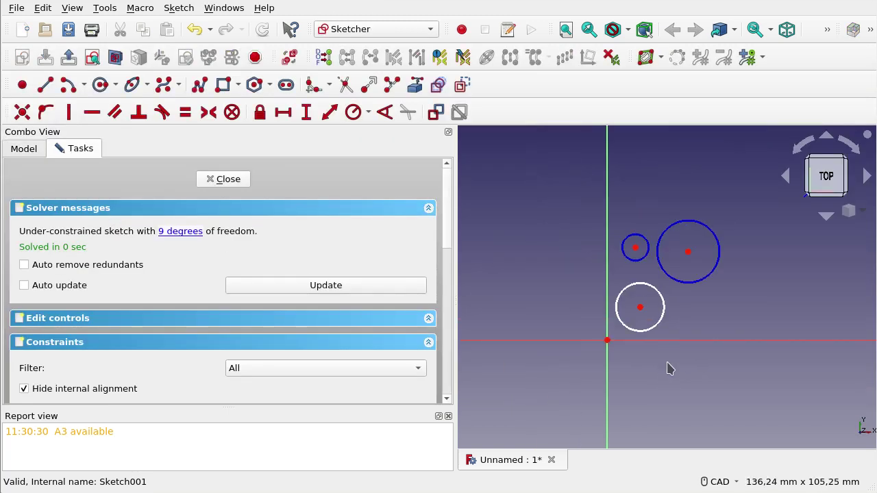
left_click(690, 285)
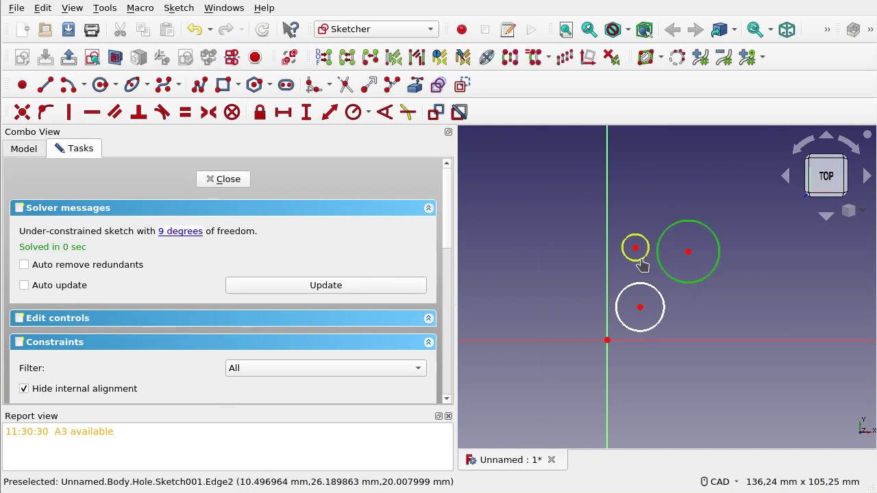
left_click(638, 260)
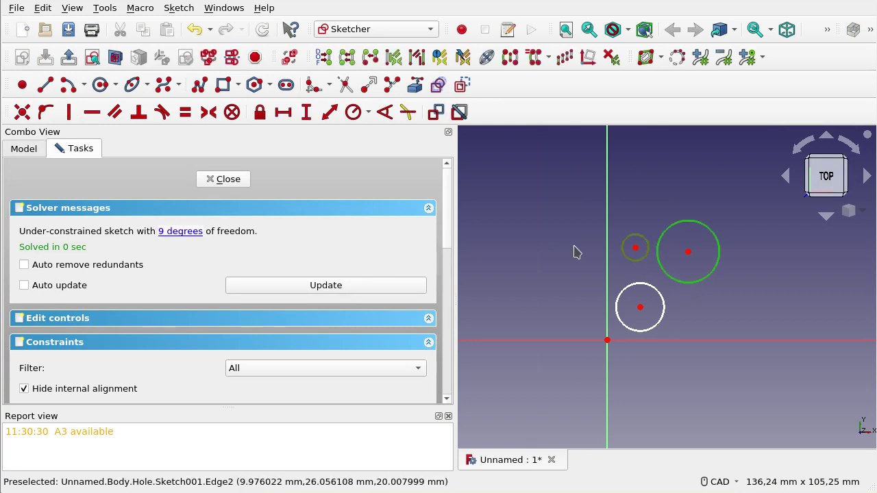
left_click(463, 87)
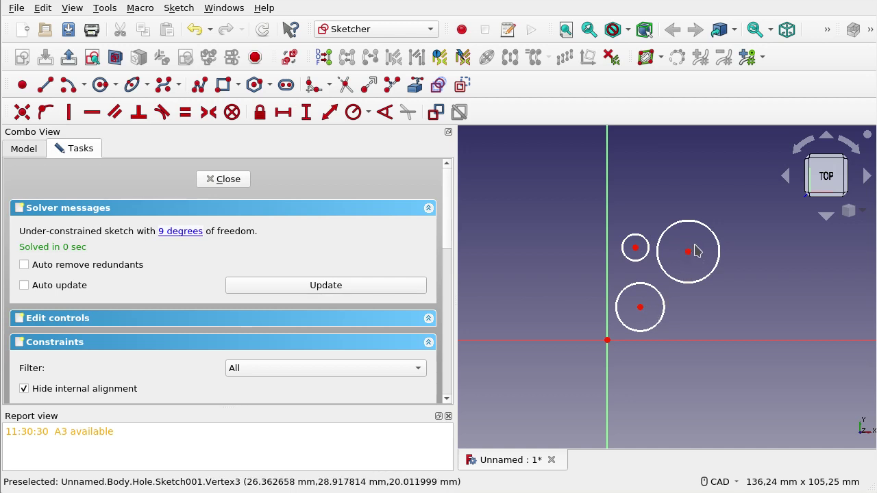
left_click(238, 183)
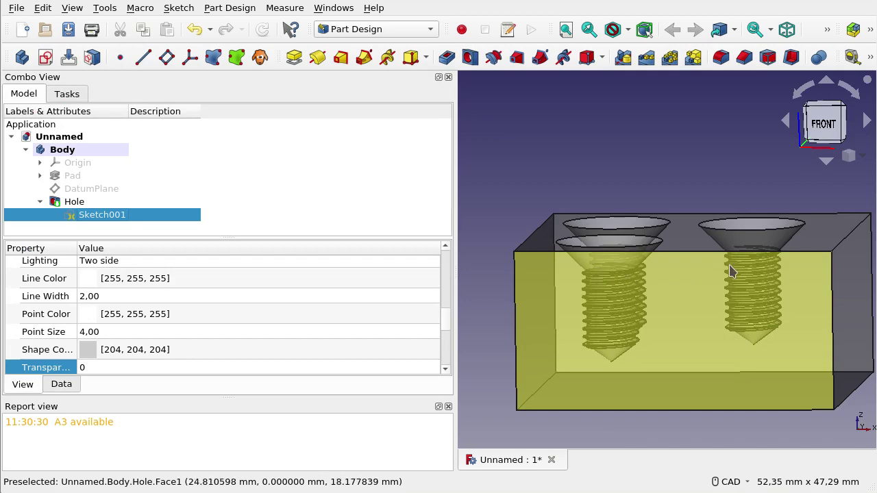
Orbit and zoom to inspect the three threaded countersunk holes from above and at an angle.
mouse_move(706, 280)
middle_mouse_down()
mouse_move(693, 309)
mouse_move(657, 280)
mouse_move(701, 289)
mouse_move(734, 280)
mouse_move(743, 298)
middle_mouse_up()
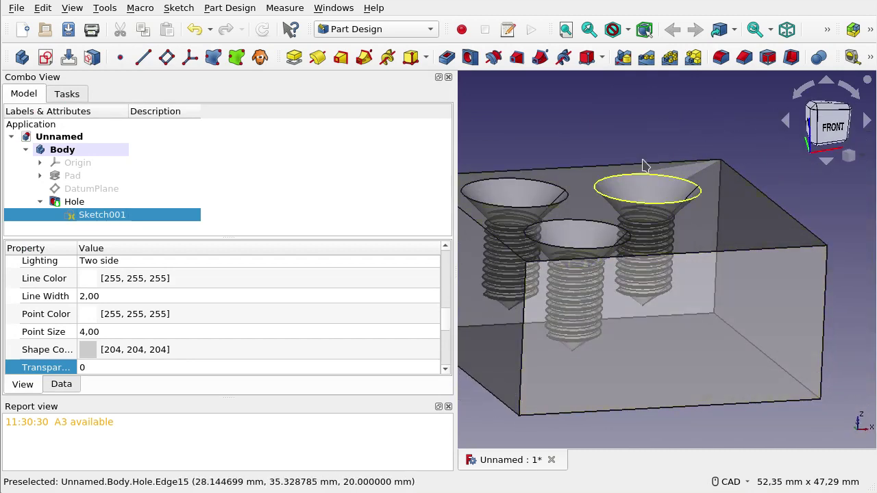
scroll(670, 272, "down", 4)
mouse_move(663, 190)
middle_mouse_down()
mouse_move(671, 249)
mouse_move(656, 276)
mouse_move(639, 280)
mouse_move(681, 270)
mouse_move(654, 278)
mouse_move(679, 268)
mouse_move(675, 322)
mouse_move(644, 248)
middle_mouse_up()
scroll(644, 248, "up", 2)
scroll(642, 247, "up", 2)
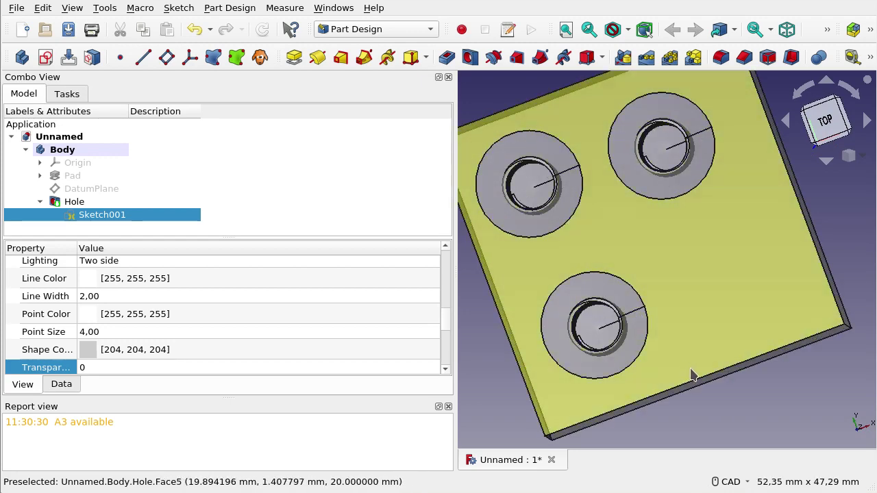
mouse_move(690, 372)
middle_mouse_down()
mouse_move(672, 307)
mouse_move(677, 285)
mouse_move(694, 288)
mouse_move(665, 352)
mouse_move(652, 355)
mouse_move(690, 257)
middle_mouse_up()
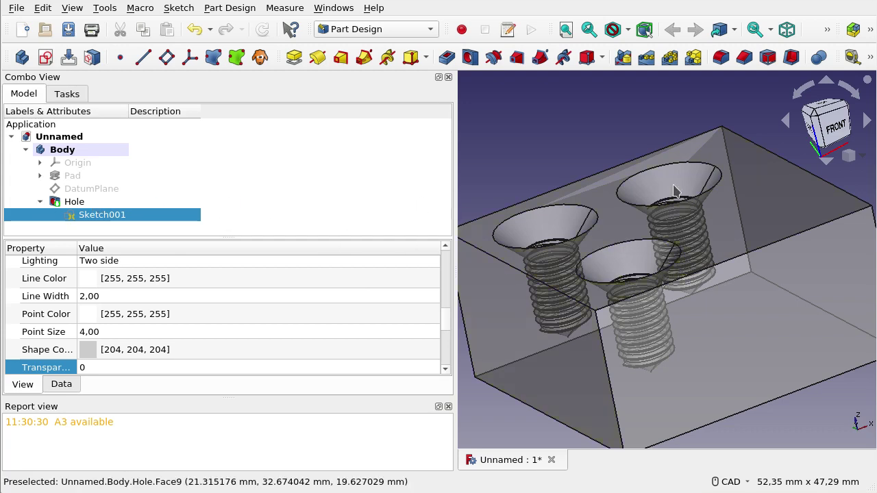
Edit the Hole feature to change its thread size from M7 to M9, keeping class 4G.
double_click(73, 202)
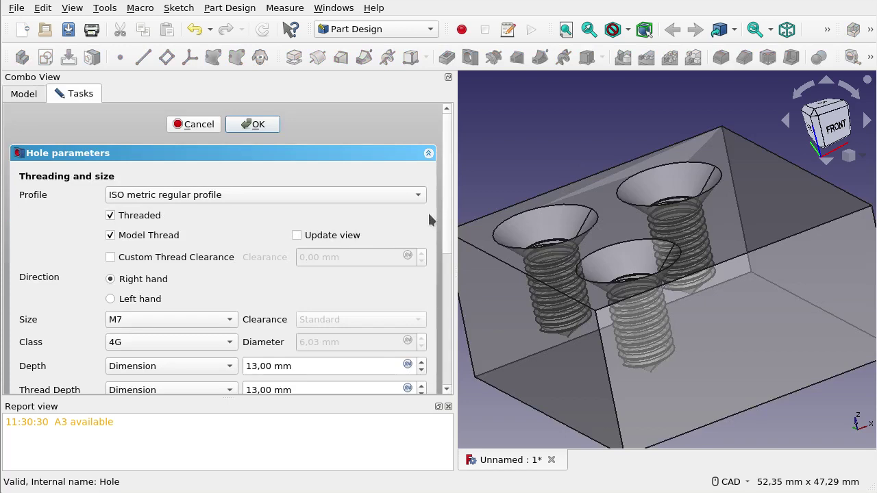
mouse_move(447, 182)
left_mouse_down()
mouse_move(450, 350)
mouse_move(444, 257)
mouse_move(454, 193)
left_mouse_up()
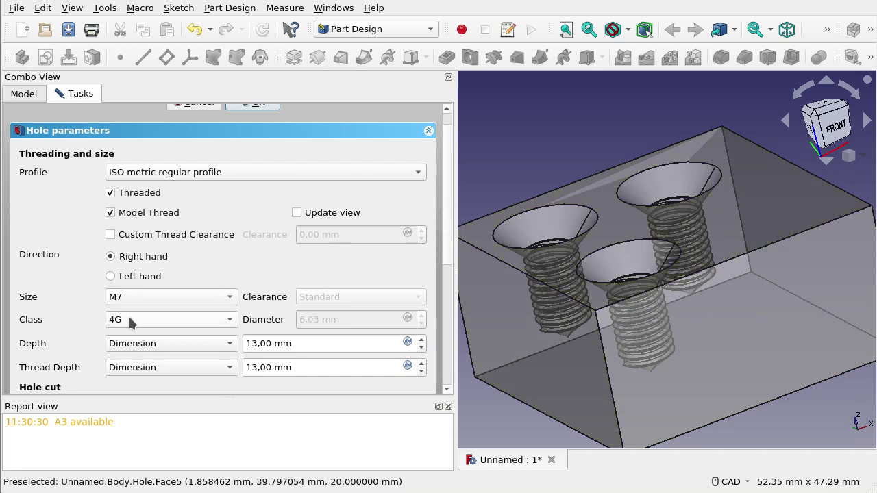
left_click(156, 322)
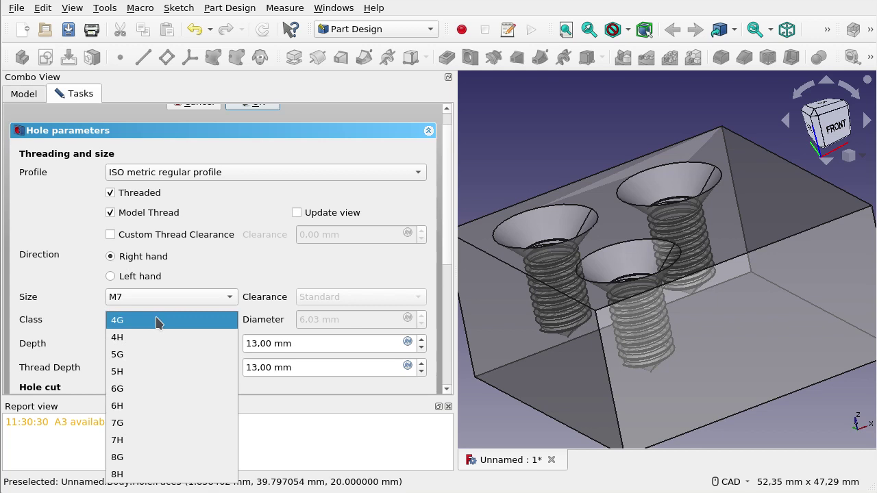
left_click(158, 319)
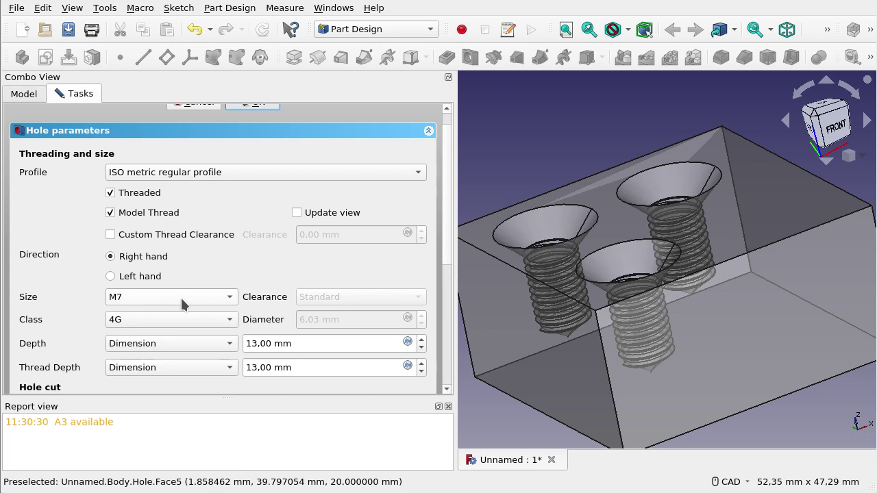
left_click(182, 304)
key("Escape")
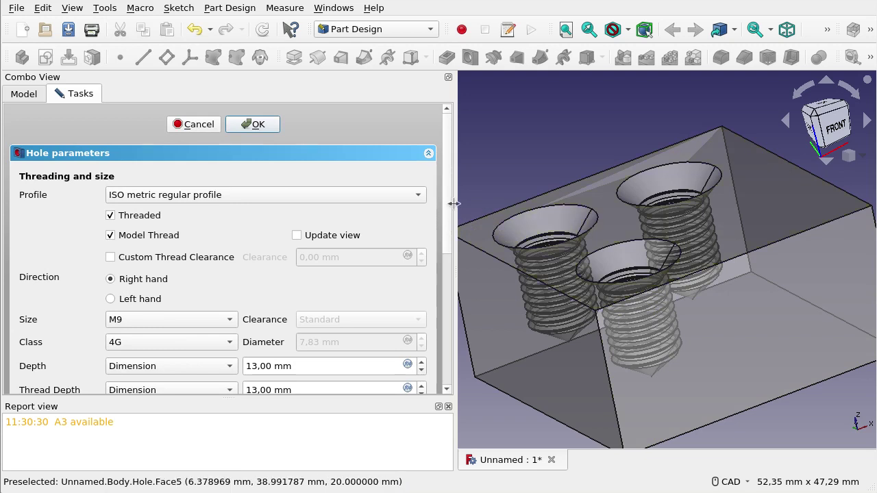
left_click(258, 124)
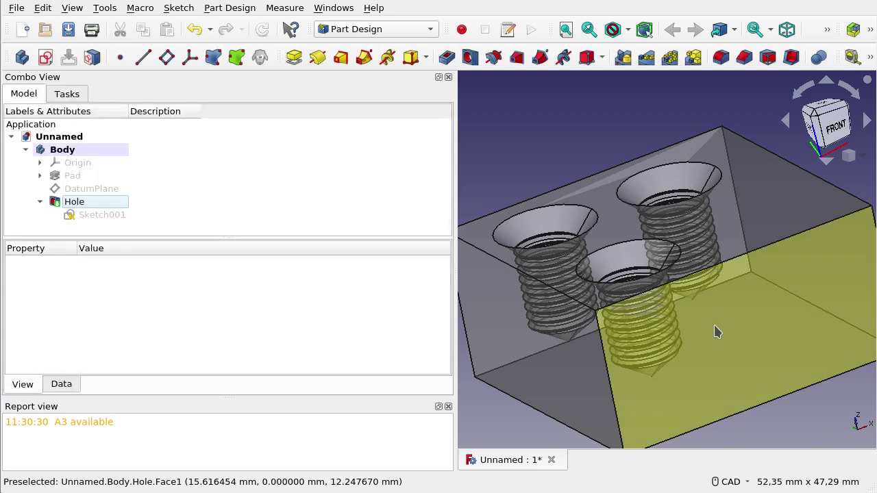
Orbit the block to examine the three enlarged M9 countersunk holes.
mouse_move(676, 280)
middle_mouse_down()
mouse_move(679, 261)
mouse_move(667, 299)
mouse_move(689, 307)
mouse_move(689, 361)
middle_mouse_up()
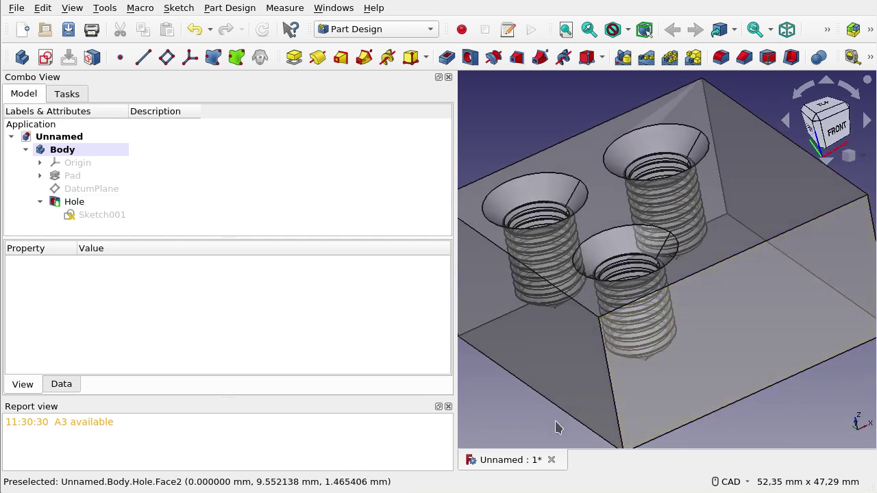